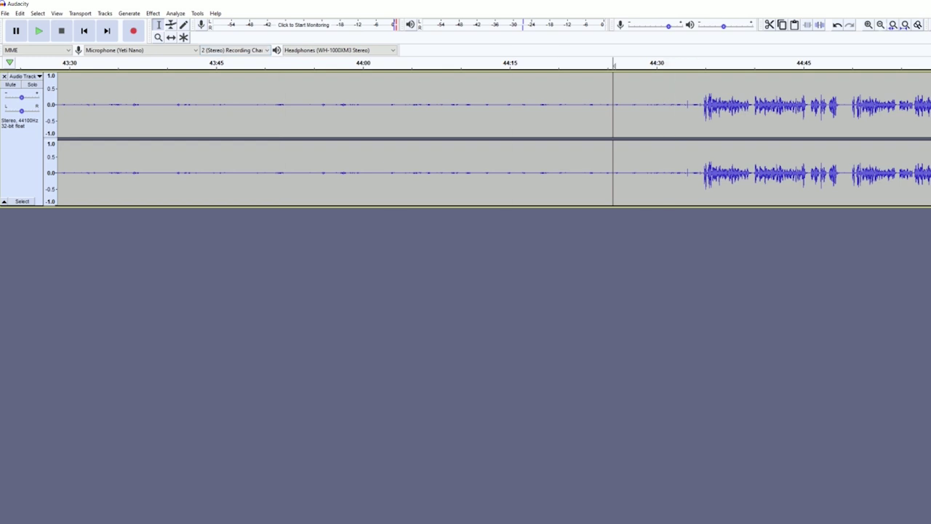
# Select a stretch of background noise from about 44:22 to 44:26.5 and play it back.
pyautogui.click(880, 24)
pyautogui.click(880, 24)
pyautogui.click(880, 24)
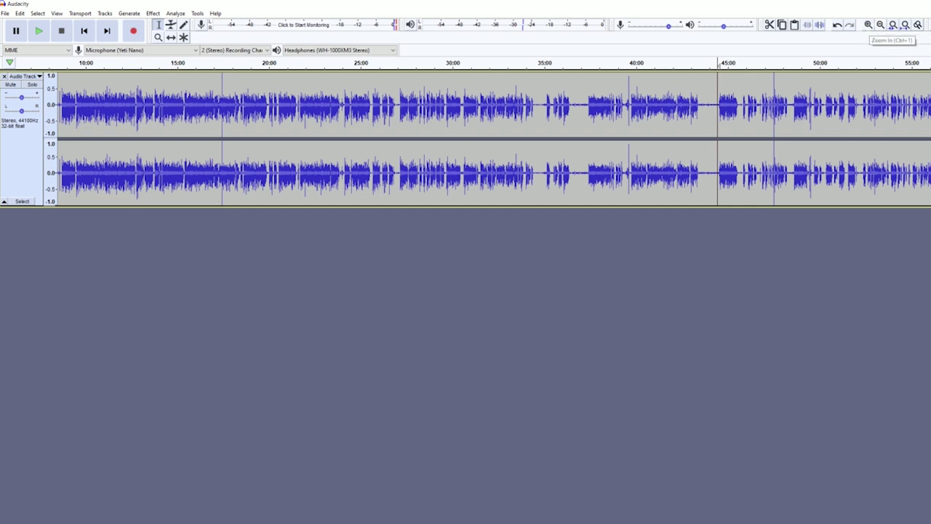
pyautogui.click(868, 24)
pyautogui.click(868, 24)
pyautogui.click(868, 24)
pyautogui.click(868, 24)
pyautogui.click(868, 24)
pyautogui.click(868, 24)
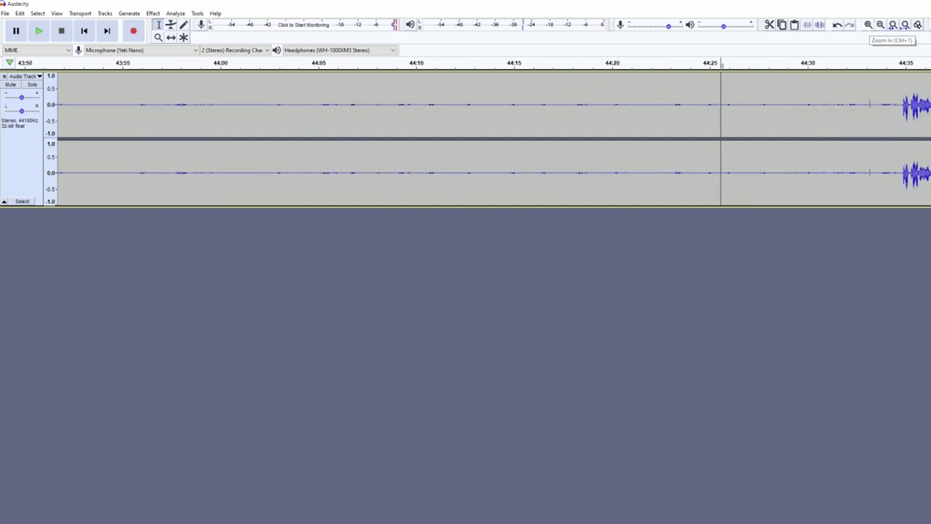
pyautogui.moveTo(739, 117); pyautogui.dragTo(654, 117)
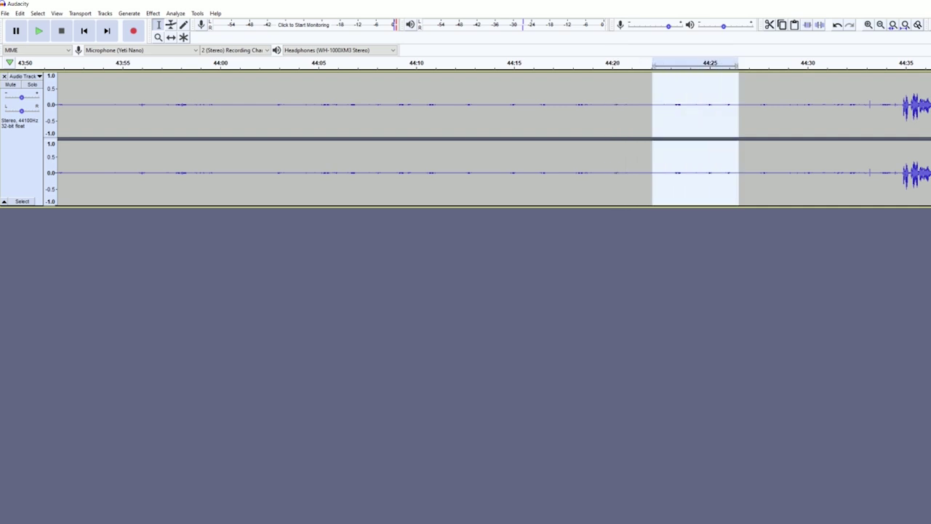
pyautogui.press('space')
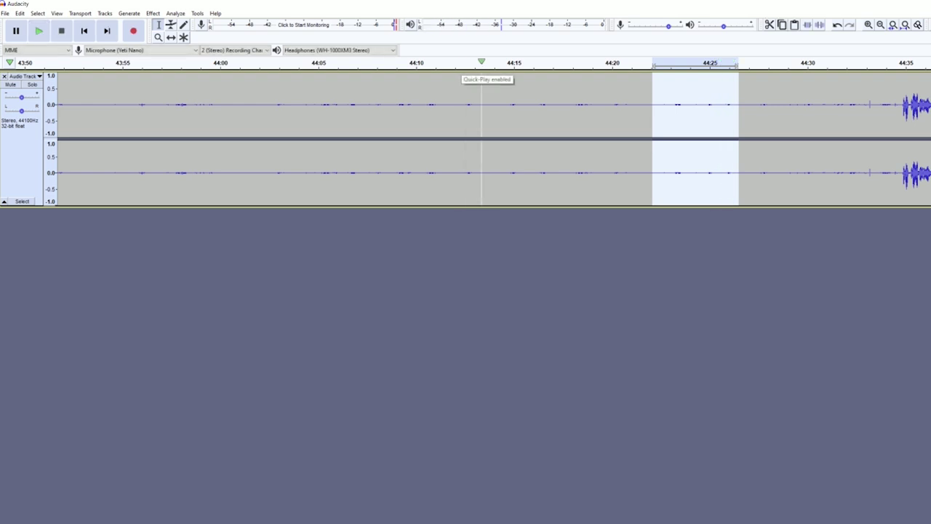
# Capture a noise profile from the selected noise with the Noise Reduction effect.
pyautogui.click(153, 13)
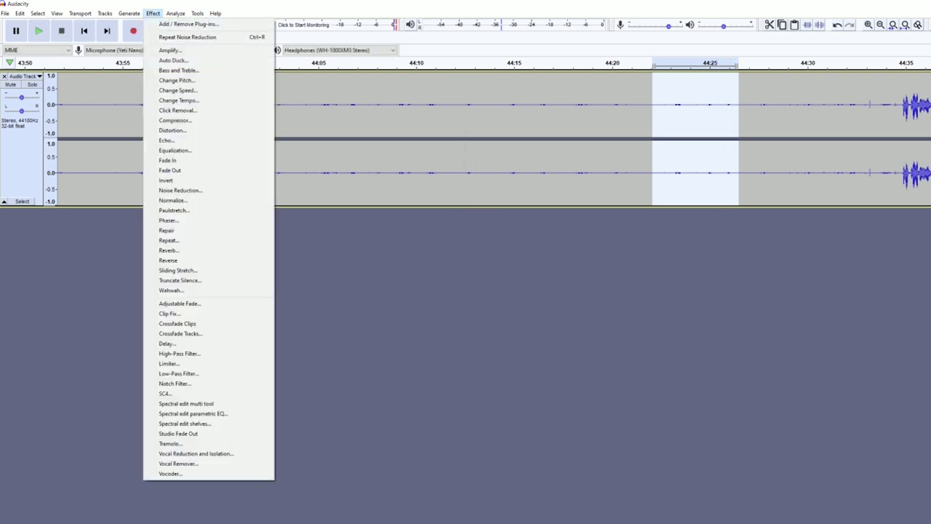
pyautogui.press('Return')
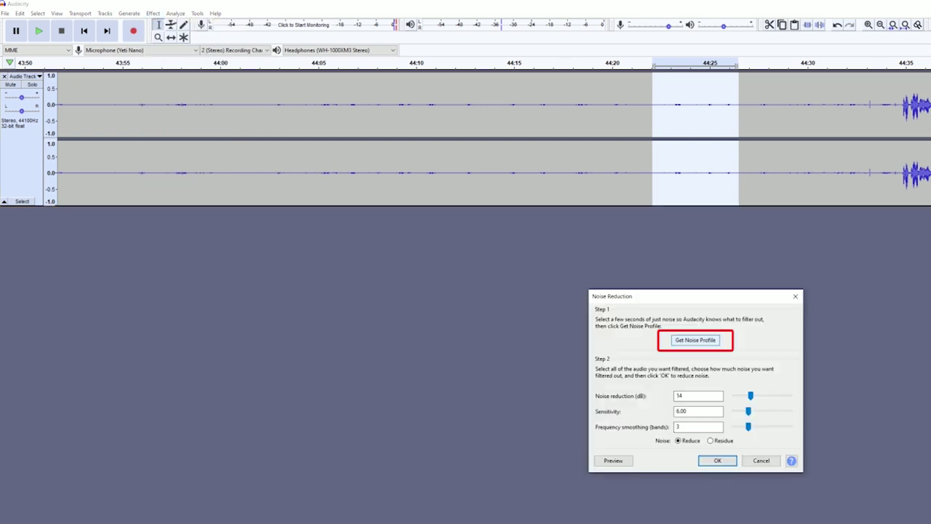
pyautogui.click(696, 340)
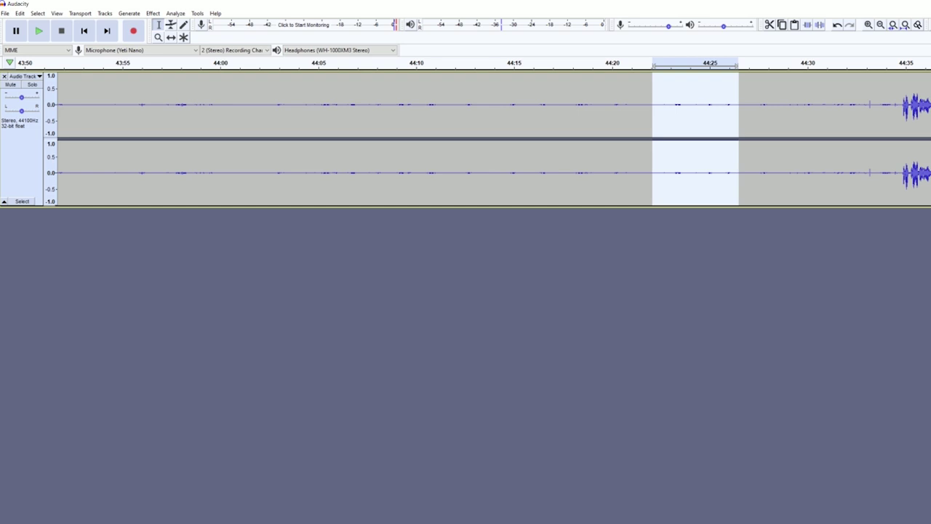
# Apply Noise Reduction to the entire track with 14 dB reduction, sensitivity 6.00 and 3 frequency smoothing bands.
pyautogui.click(686, 173)
pyautogui.hotkey('ctrl', 'a')
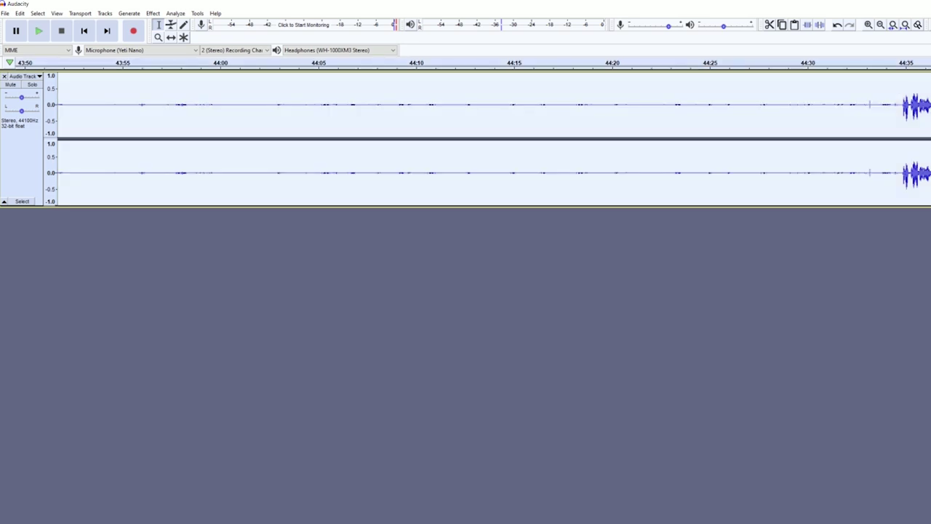
pyautogui.click(152, 14)
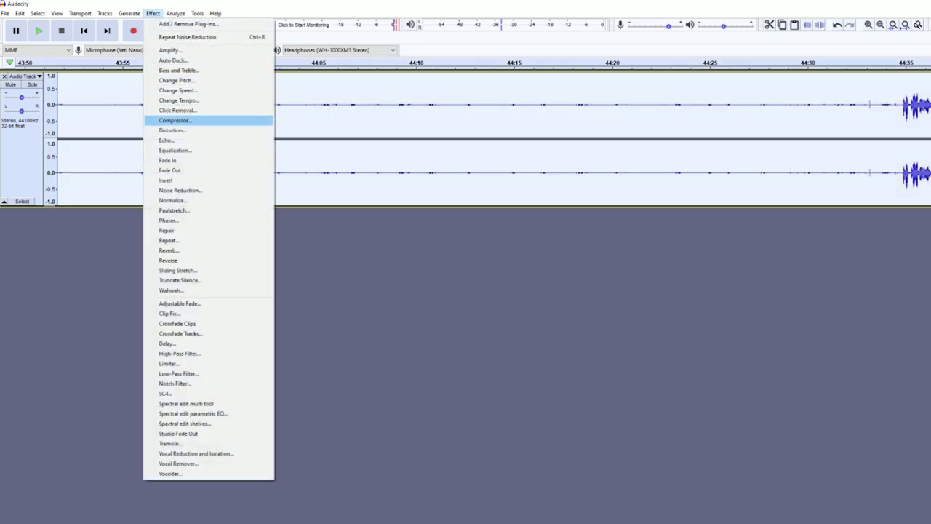
pyautogui.click(180, 190)
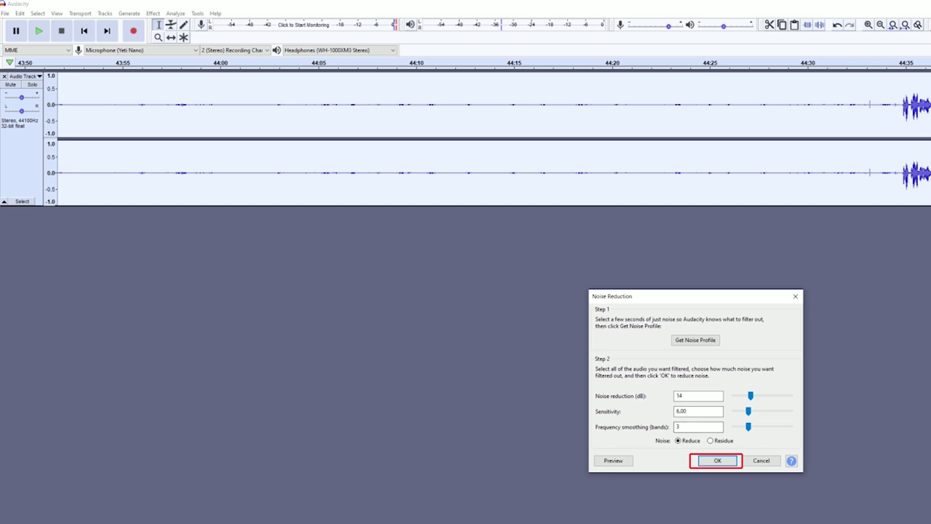
pyautogui.press('Return')
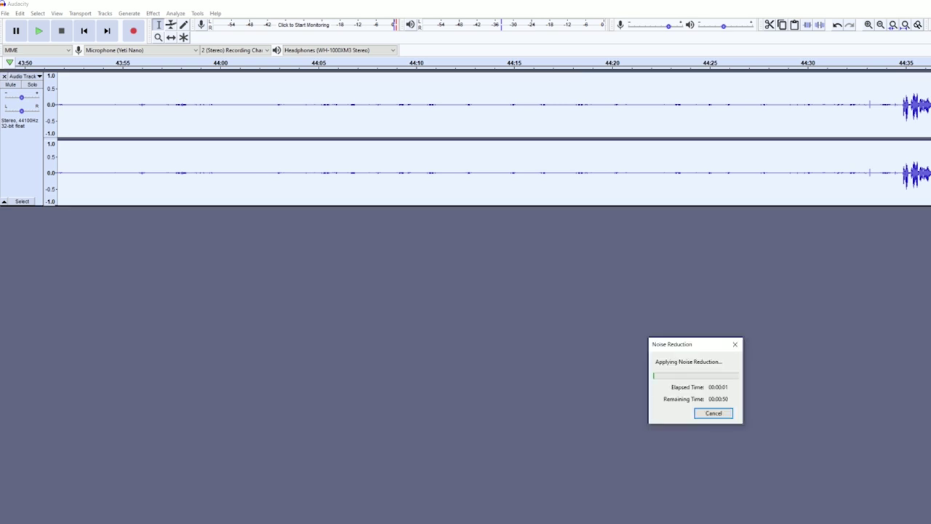
pyautogui.moveTo(695, 346); pyautogui.dragTo(636, 114)
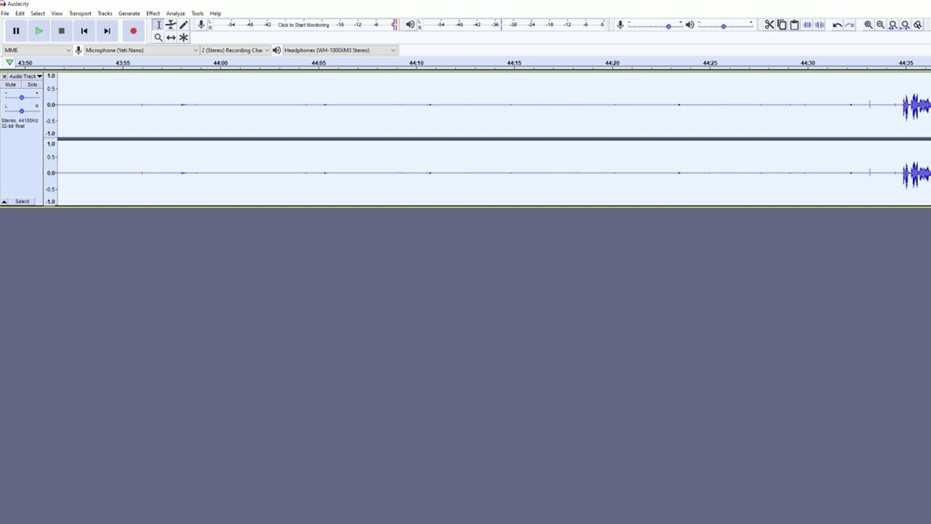
# Apply the Compressor to the track with a -12 dB threshold, -40 dB noise floor, 2:1 ratio and make-up gain enabled.
pyautogui.click(152, 13)
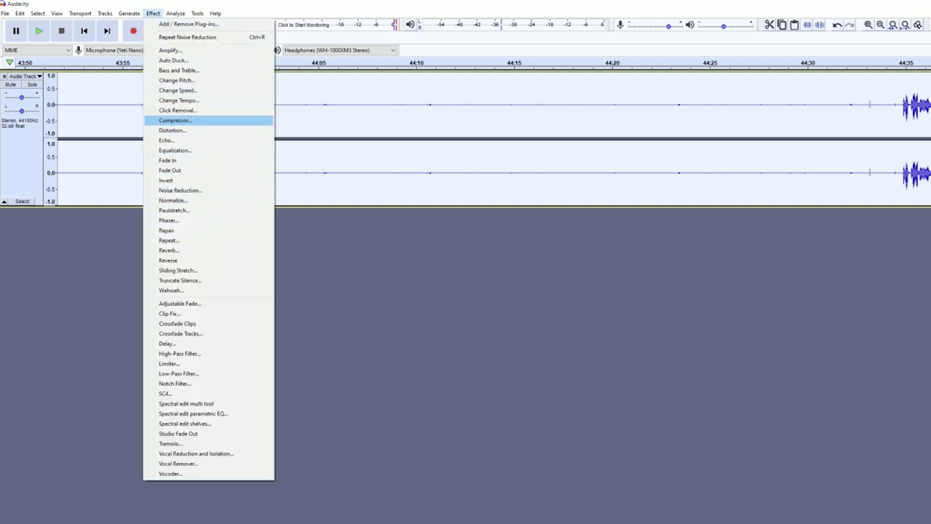
pyautogui.click(175, 120)
pyautogui.moveTo(662, 270); pyautogui.dragTo(626, 89)
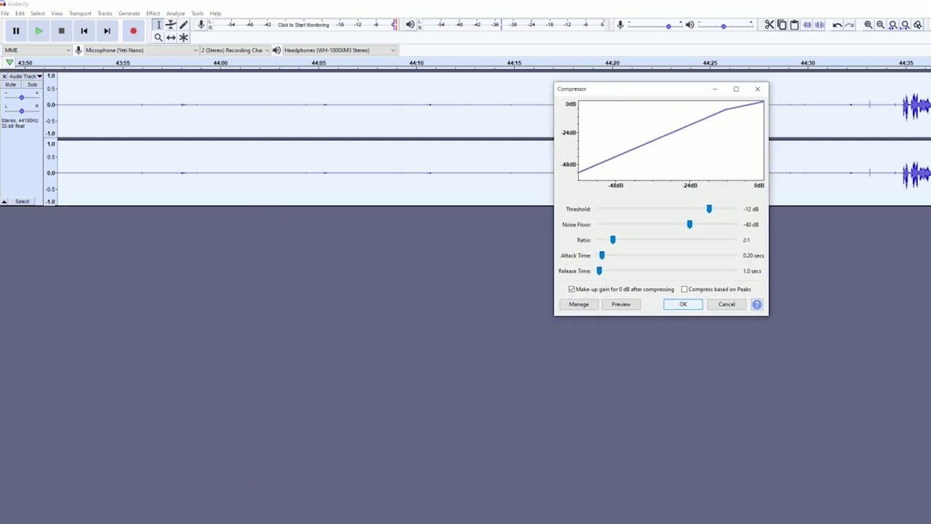
pyautogui.click(683, 304)
# Set up an Equalization curve boosting the bass by about 5.5 dB below 100 Hz and sloping to 0 dB near 500 Hz.
pyautogui.click(152, 14)
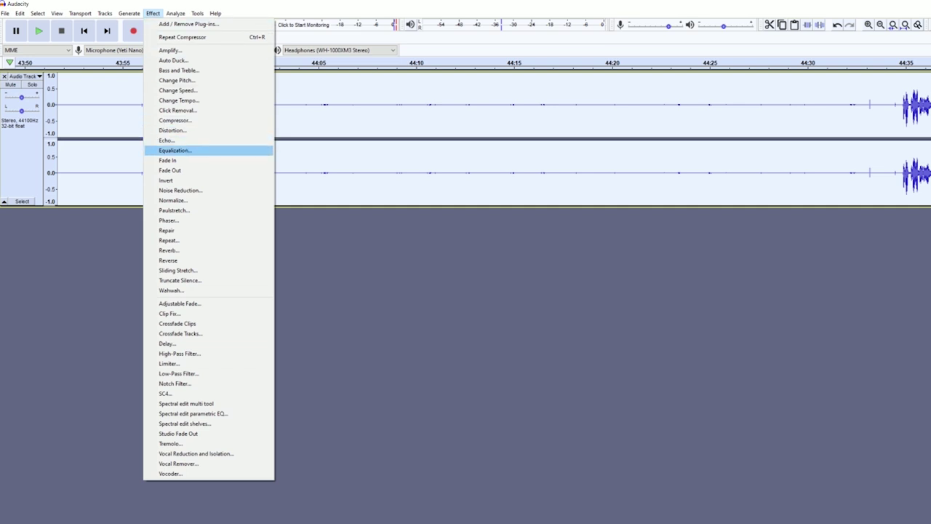
pyautogui.click(175, 150)
pyautogui.moveTo(329, 119); pyautogui.dragTo(307, 52)
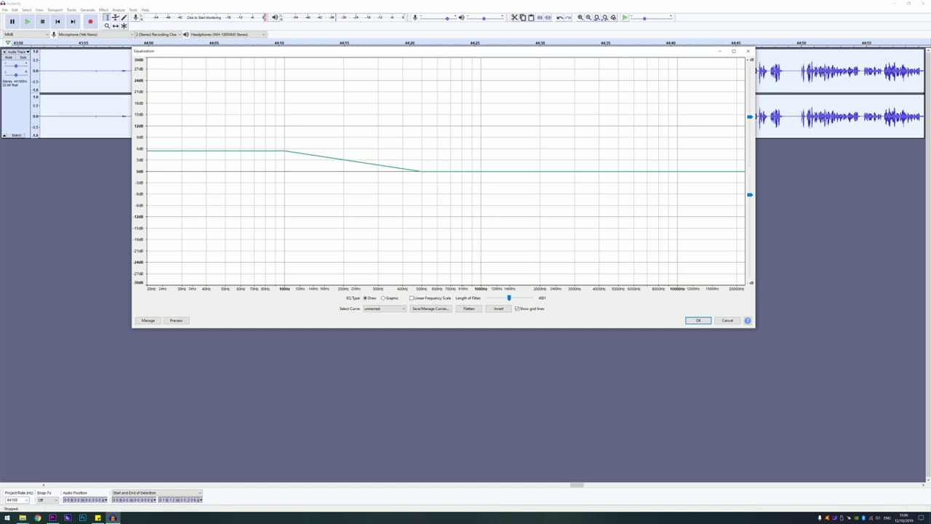
pyautogui.moveTo(284, 150)
pyautogui.mouseDown()
pyautogui.moveTo(284, 126)
pyautogui.moveTo(284, 150)
pyautogui.mouseUp()
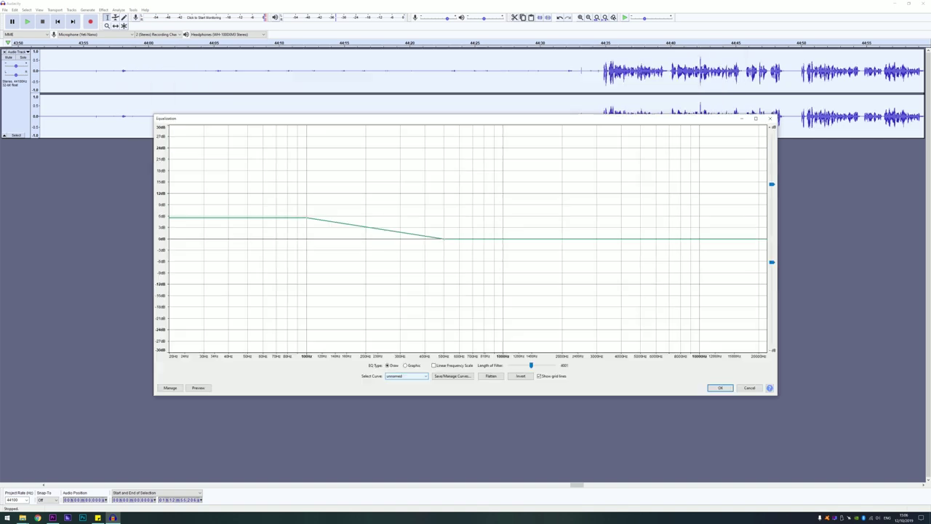
# Apply the Treble Boost equalization curve with its high-frequency boost lowered to about 5.5 dB.
pyautogui.click(406, 376)
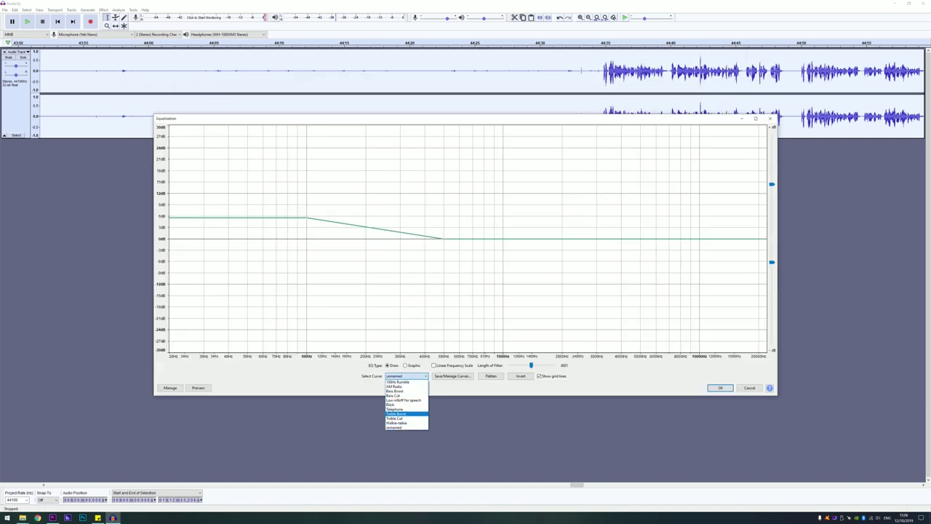
pyautogui.click(396, 413)
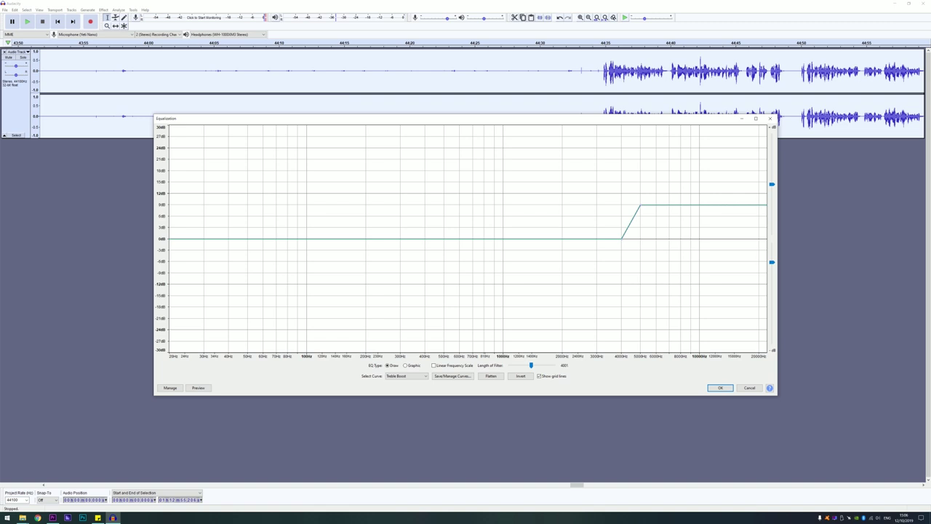
pyautogui.moveTo(640, 204); pyautogui.dragTo(640, 219)
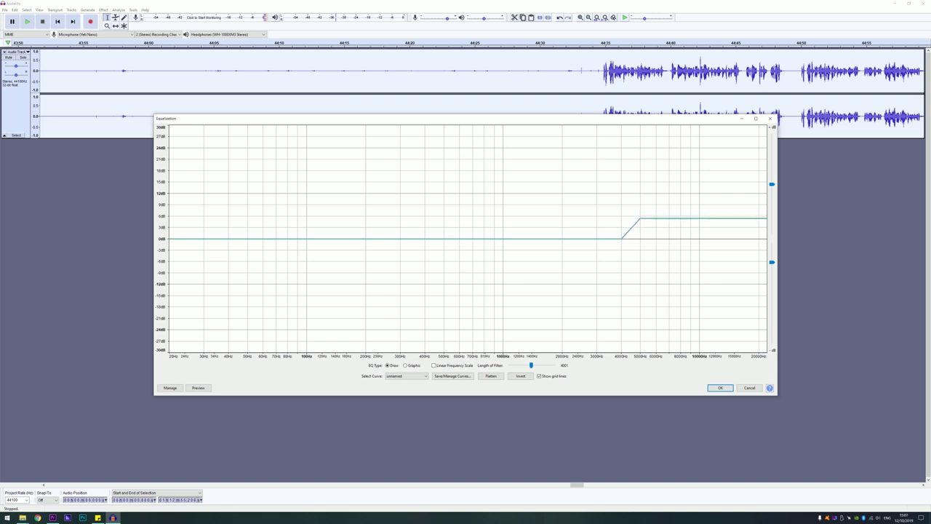
pyautogui.click(720, 387)
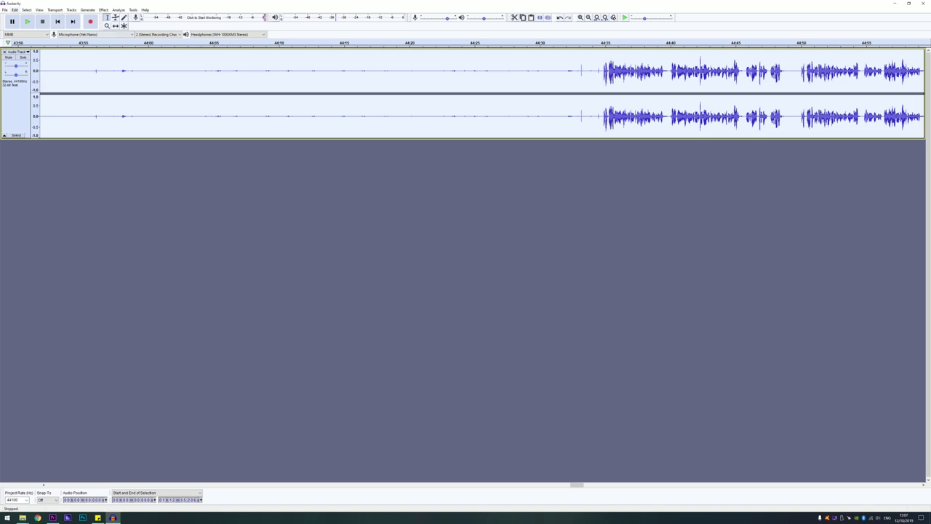
# Export the processed audio to the Desktop as a signed 16-bit PCM WAV, using the existing file name editing 1.
pyautogui.click(5, 10)
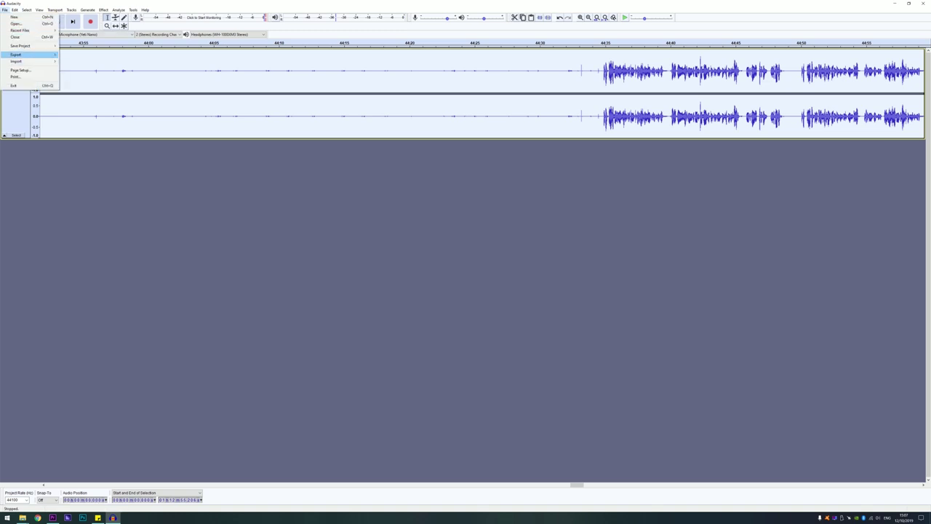
pyautogui.moveTo(22, 55)
pyautogui.click(80, 61)
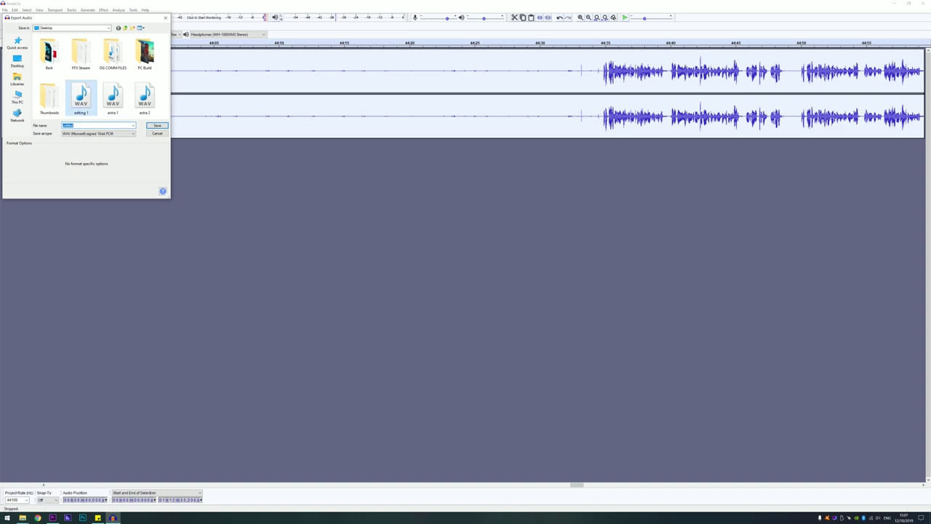
pyautogui.click(81, 98)
pyautogui.press('Return')
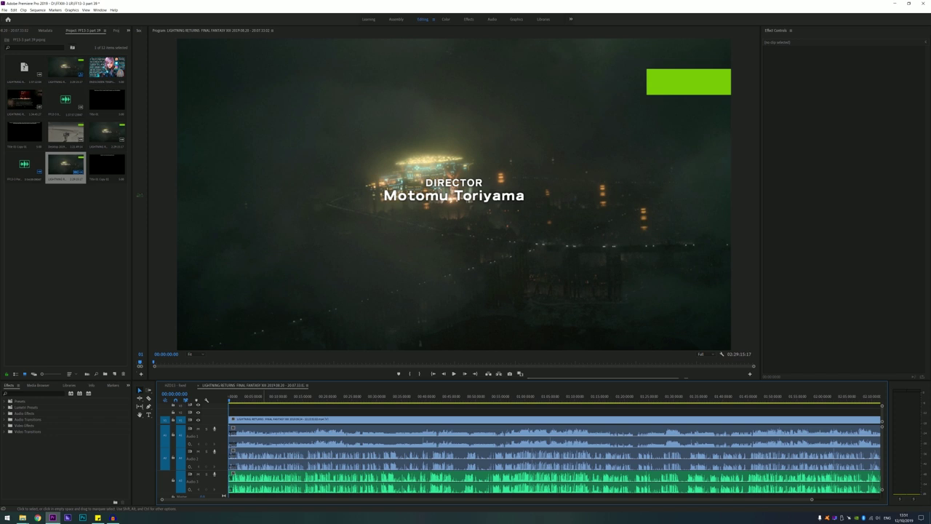
# Save the project in Premiere Pro and check the gameplay clip's linked video and audio by selecting its Audio 1 part.
pyautogui.hotkey('ctrl', 's')
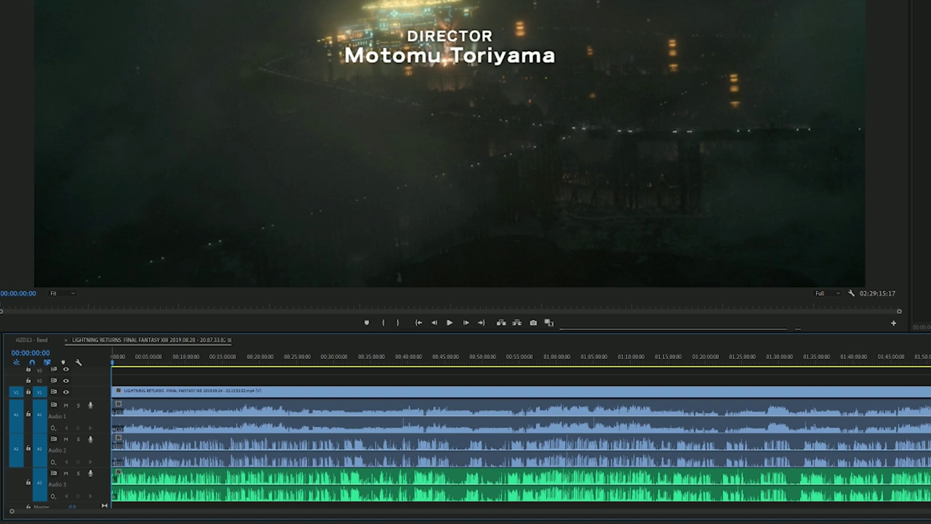
pyautogui.press('=')
pyautogui.click(185, 407)
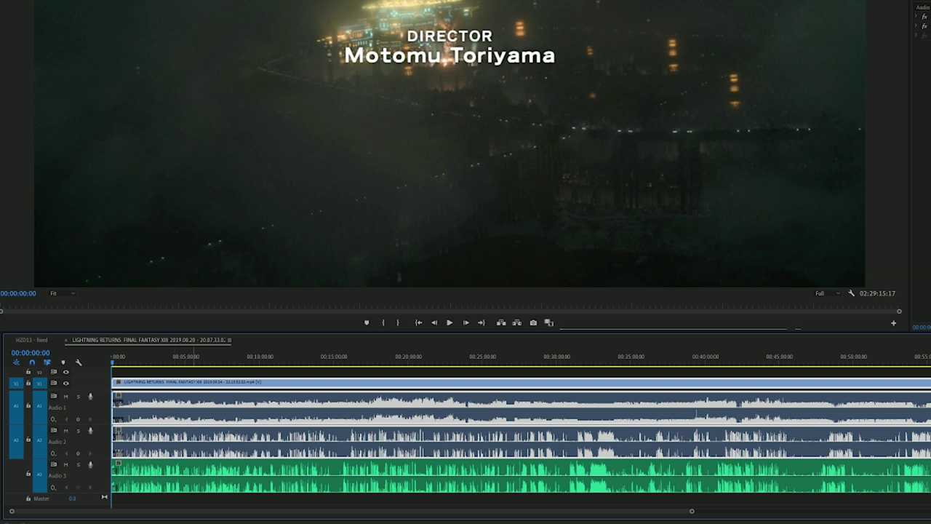
pyautogui.hotkey('ctrl', 's')
pyautogui.hotkey('ctrl', 'shift', 'a')
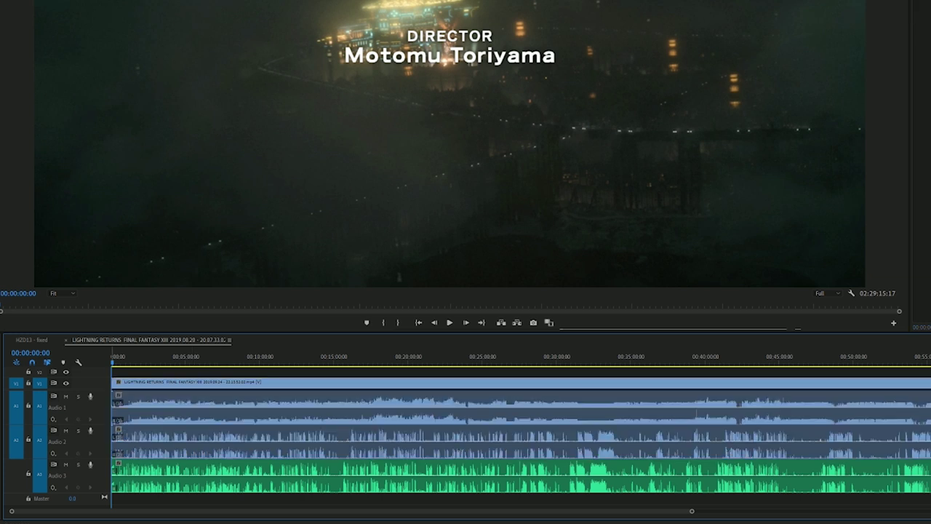
# Unlink the gameplay clip's video from its audio on the Audio 1 and Audio 2 tracks.
pyautogui.click(200, 407)
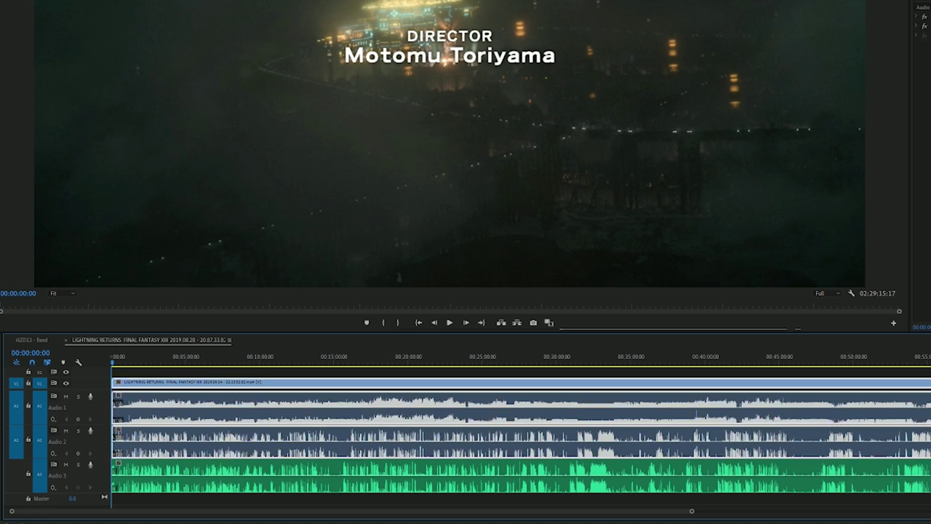
pyautogui.rightClick(203, 382)
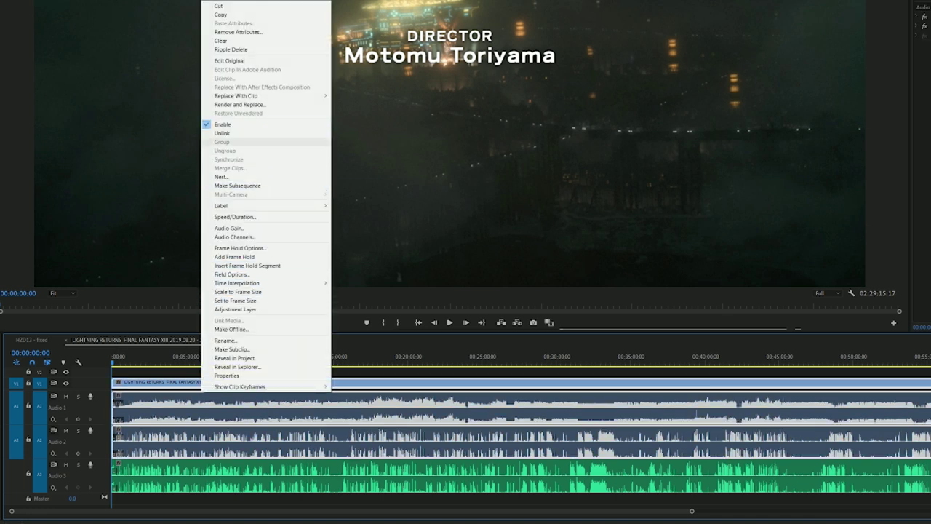
pyautogui.click(221, 134)
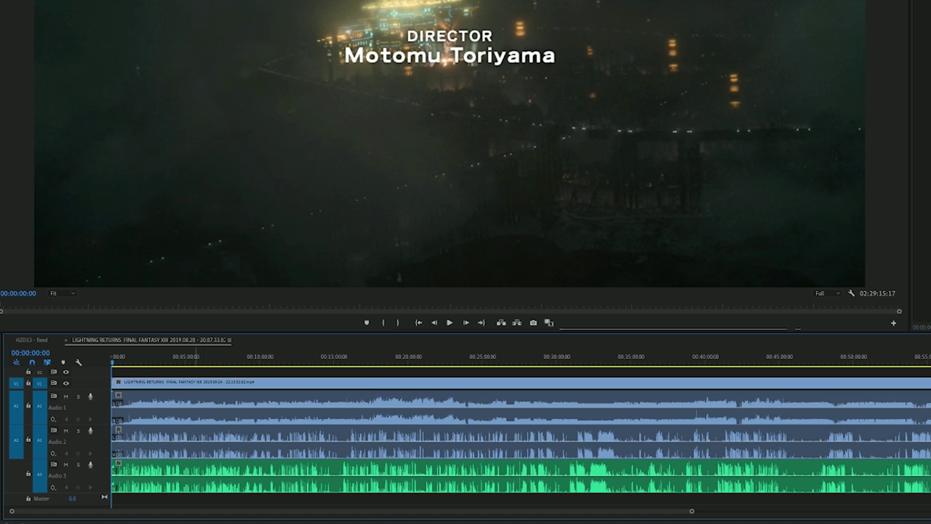
# Increase the Video 1 track height and select the unlinked Audio 1 clip, followed by the Audio 2 clip alone.
pyautogui.hotkey('ctrl', '=')
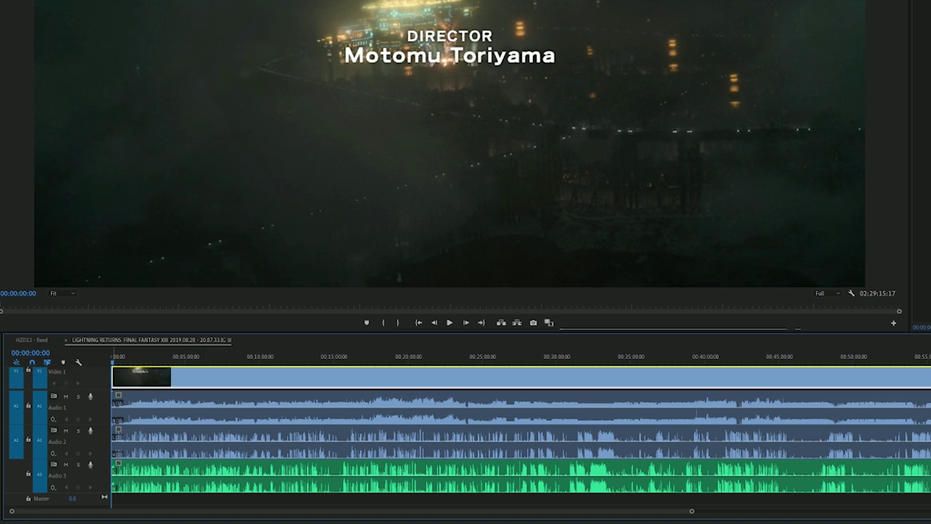
pyautogui.hotkey('ctrl', '=')
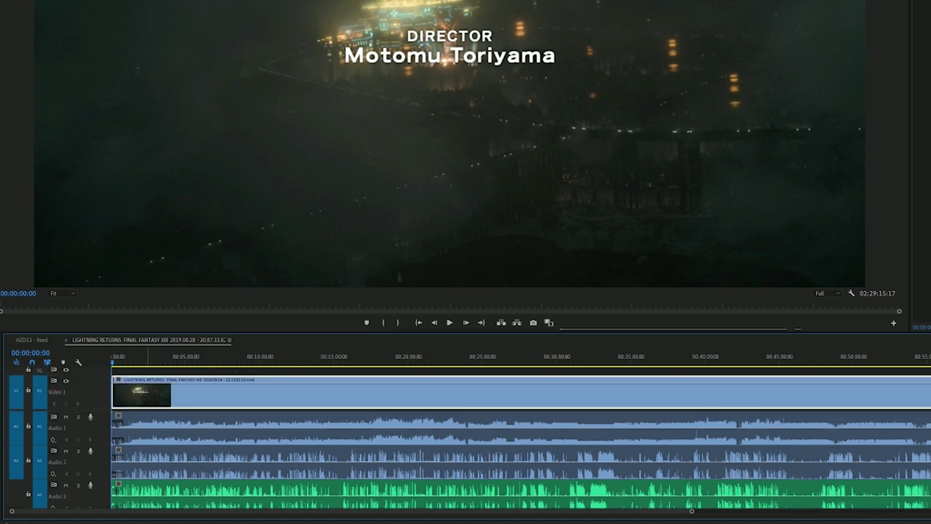
pyautogui.click(168, 428)
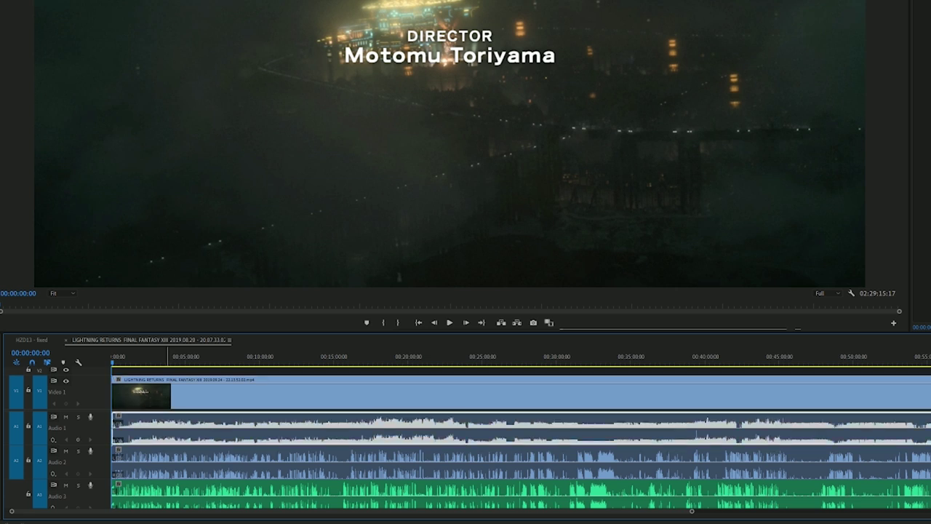
pyautogui.click(163, 462)
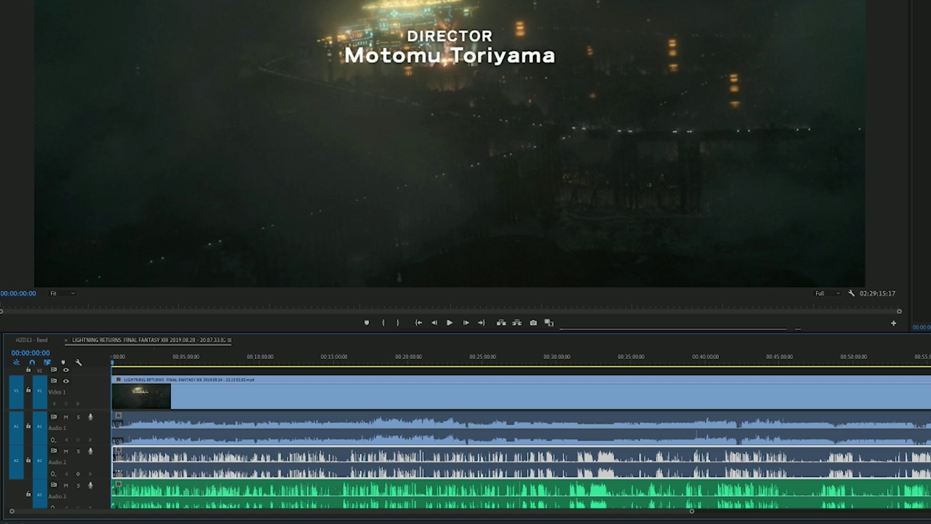
pyautogui.scroll(-1, 521, 438)
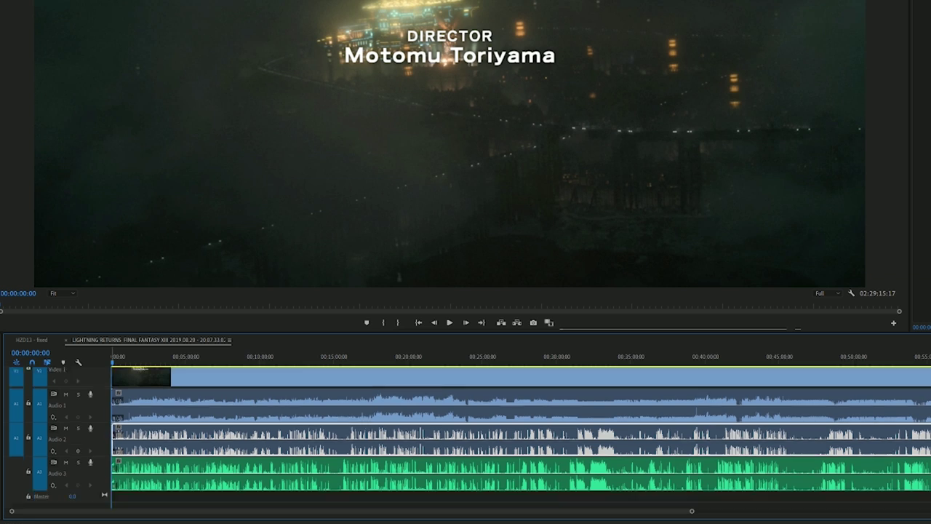
# Alternate between the processed voice clip on Audio 3 and the original voice clip on Audio 2 to compare their waveforms.
pyautogui.click(129, 474)
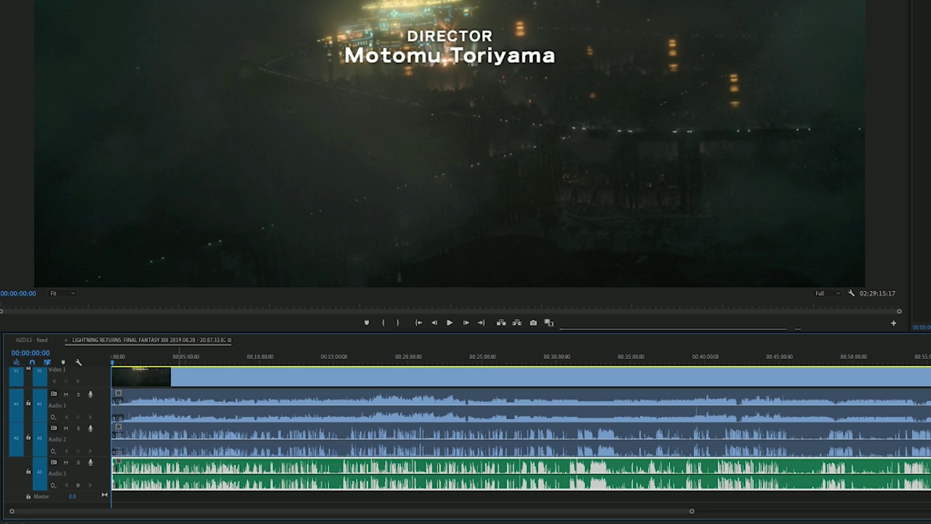
pyautogui.click(172, 433)
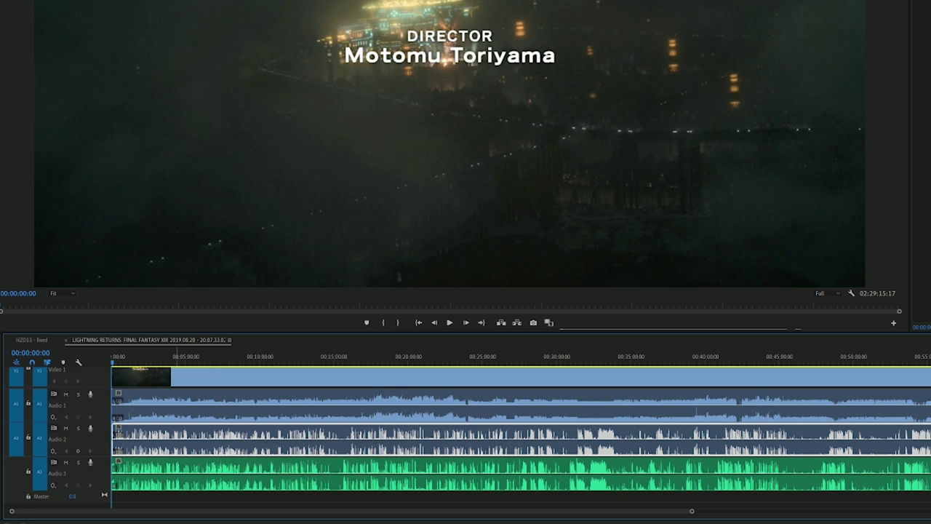
pyautogui.click(173, 468)
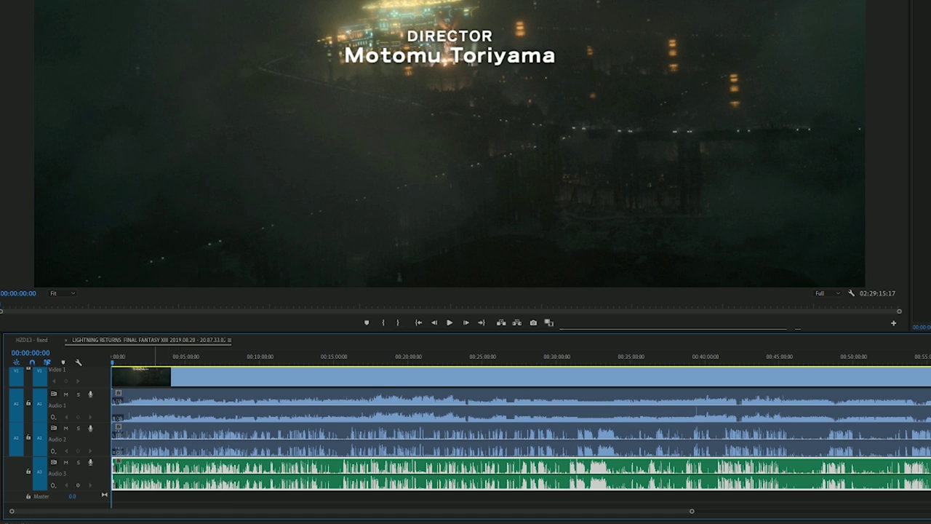
pyautogui.click(152, 439)
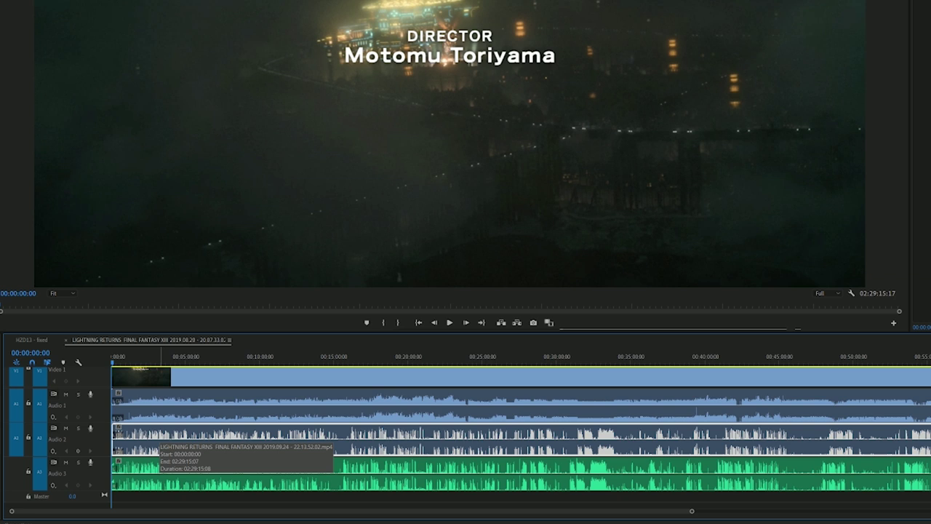
pyautogui.press('-')
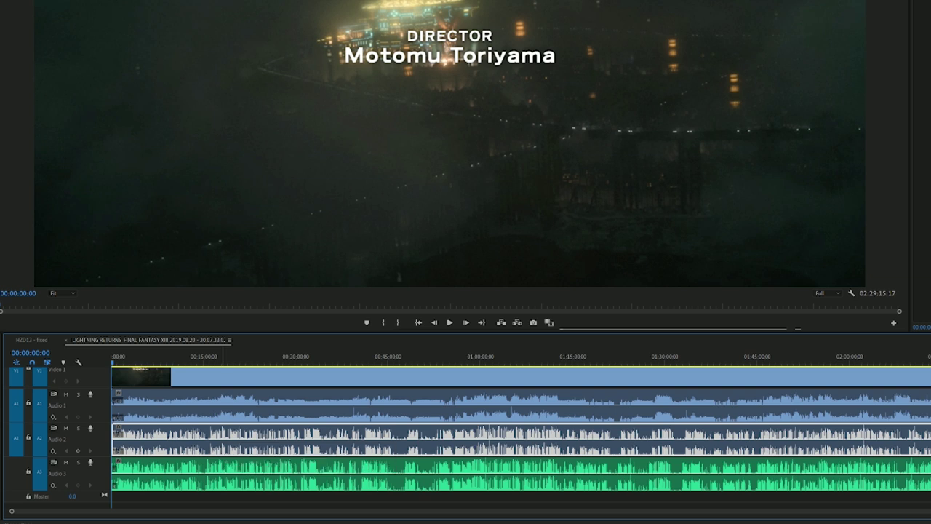
# Select the Video 1 clip, and check the alignment of the Audio 2 and Audio 3 clips by selecting each in turn.
pyautogui.click(227, 376)
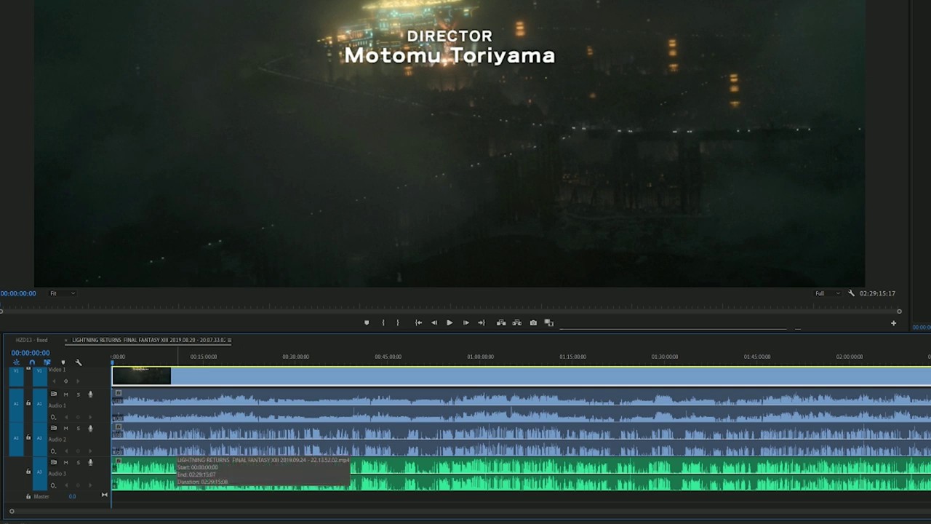
pyautogui.click(191, 473)
pyautogui.click(196, 439)
pyautogui.click(195, 473)
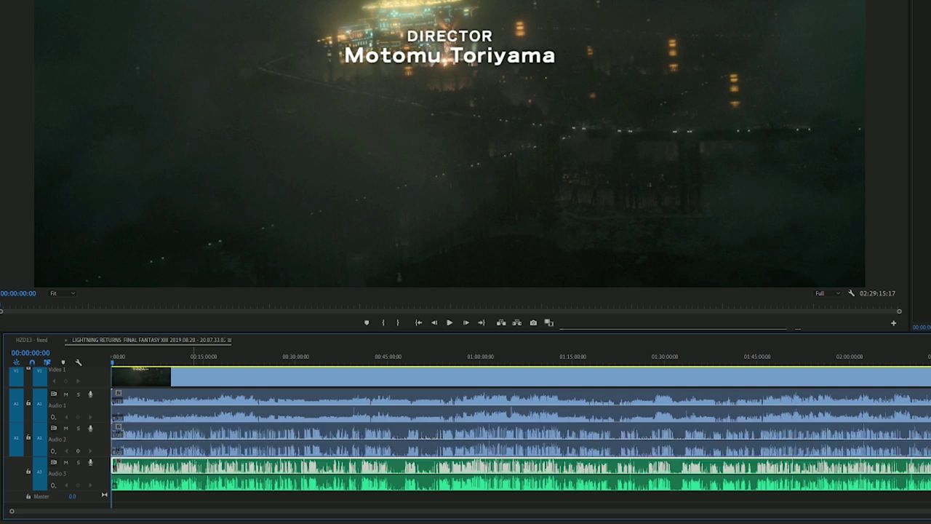
pyautogui.click(194, 439)
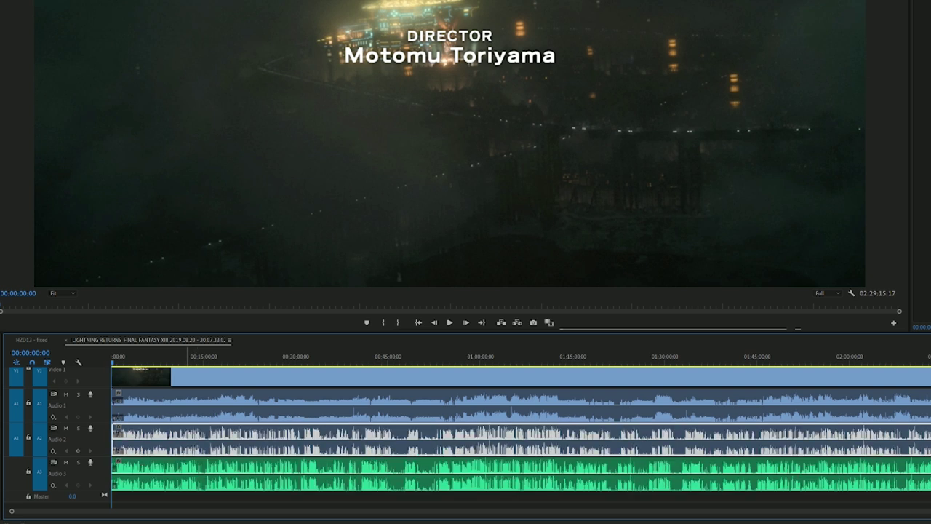
pyautogui.click(188, 473)
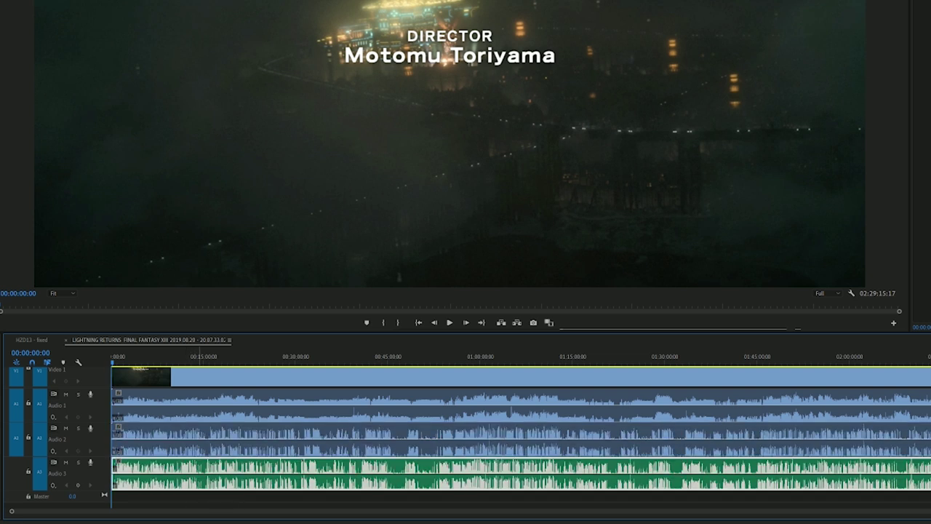
pyautogui.click(173, 439)
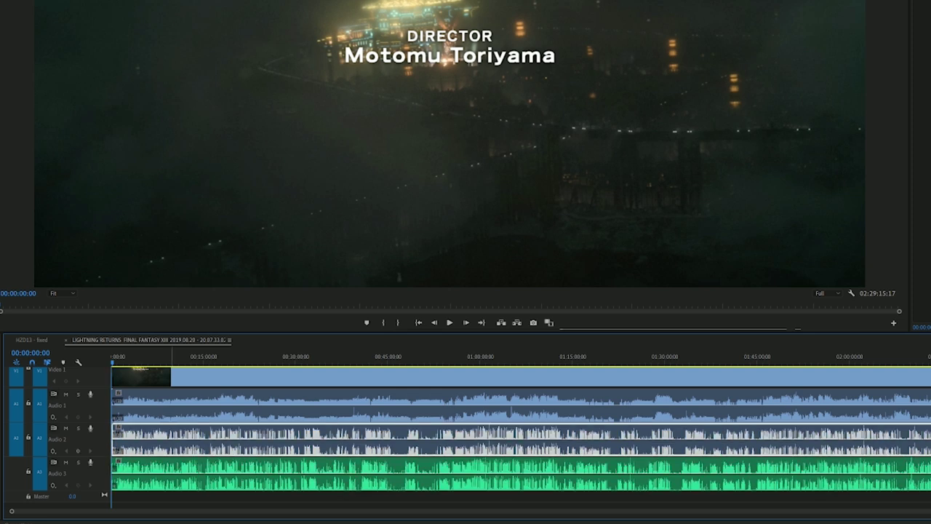
pyautogui.click(181, 472)
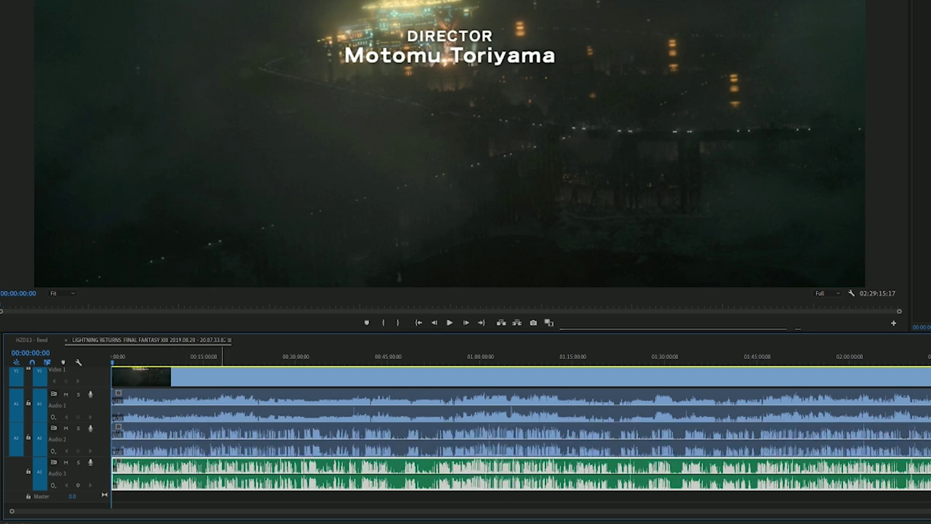
# Shift the processed voice clip on Audio 3 to a later start, roughly matching its waveform to the original voice on Audio 2.
pyautogui.press('=')
pyautogui.press('=')
pyautogui.press('=')
pyautogui.press('=')
pyautogui.press('=')
pyautogui.moveTo(198, 474); pyautogui.dragTo(274, 475)
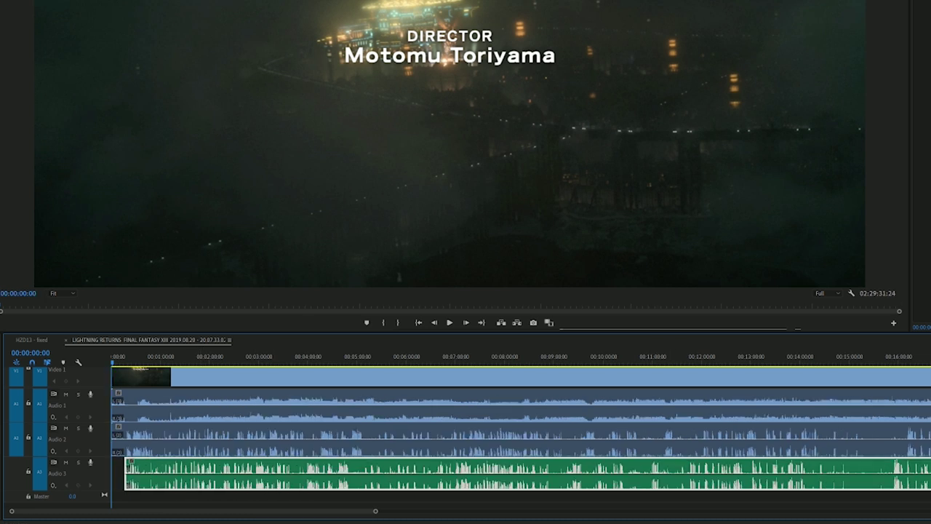
pyautogui.moveTo(645, 472)
pyautogui.mouseDown()
pyautogui.moveTo(656, 478)
pyautogui.moveTo(638, 472)
pyautogui.mouseUp()
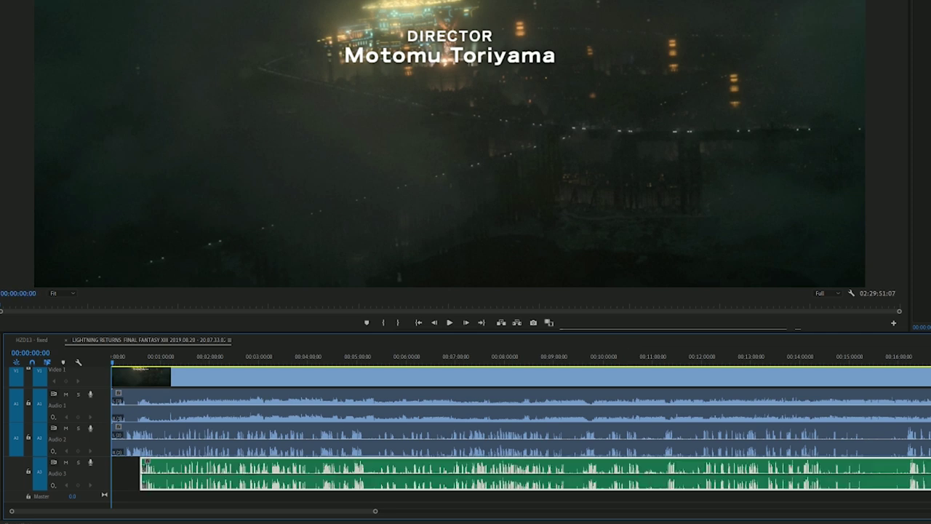
# Place the playhead at 00:09:41:21 and fine-align the Audio 3 clip's waveform peaks with those of the Audio 2 clip.
pyautogui.click(588, 357)
pyautogui.press('=')
pyautogui.press('=')
pyautogui.press('=')
pyautogui.press('=')
pyautogui.press('=')
pyautogui.moveTo(652, 474); pyautogui.dragTo(568, 474)
pyautogui.press('=')
pyautogui.press('=')
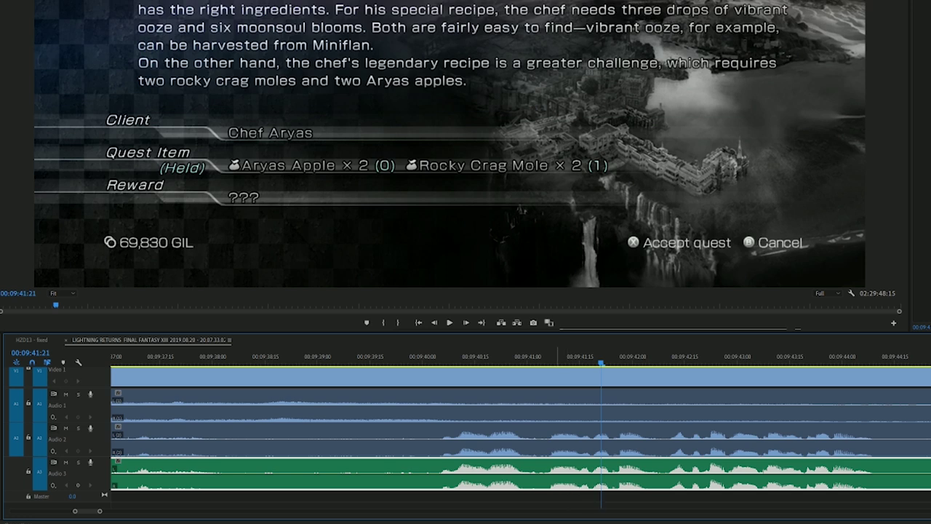
# Move the aligned processed voice clip onto Audio 2 over the original voice, and remove the original's leftover piece at the start.
pyautogui.press('-')
pyautogui.press('-')
pyautogui.press('-')
pyautogui.press('-')
pyautogui.press('-')
pyautogui.press('-')
pyautogui.press('-')
pyautogui.press('-')
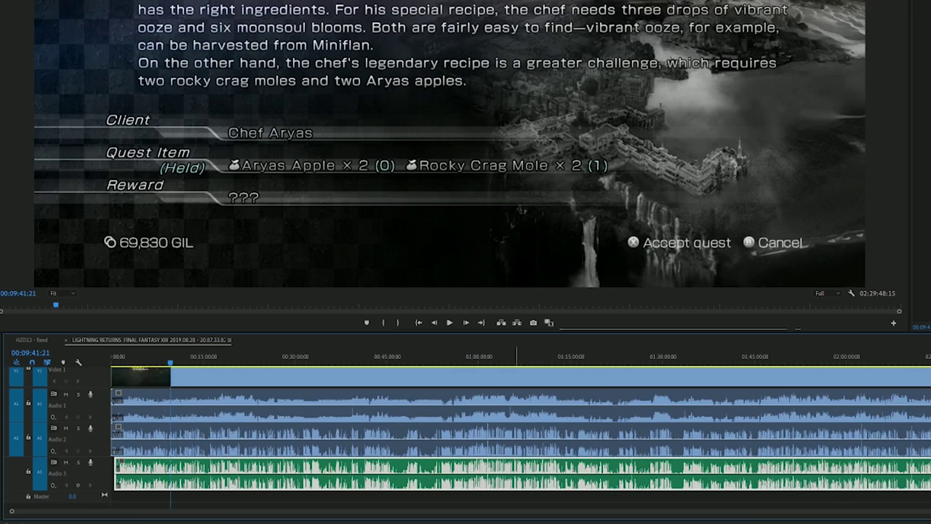
pyautogui.moveTo(317, 475); pyautogui.dragTo(320, 440)
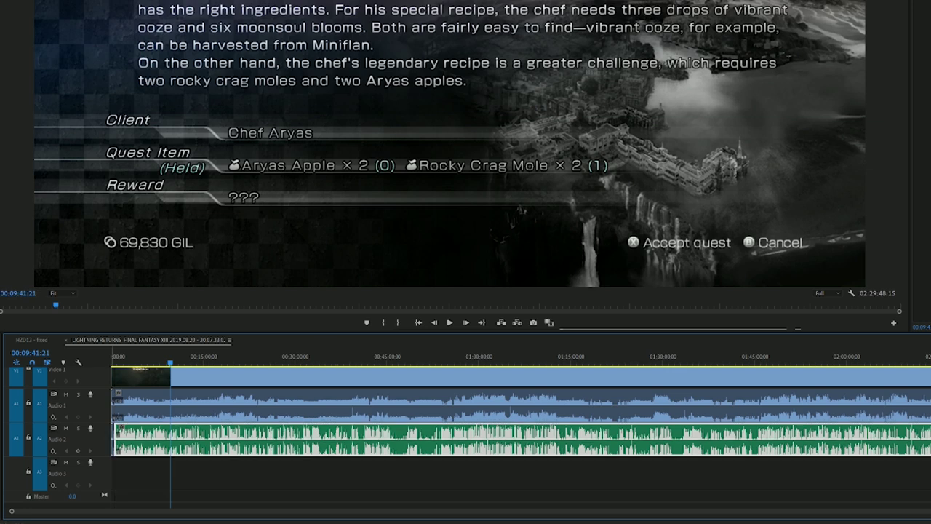
pyautogui.click(114, 432)
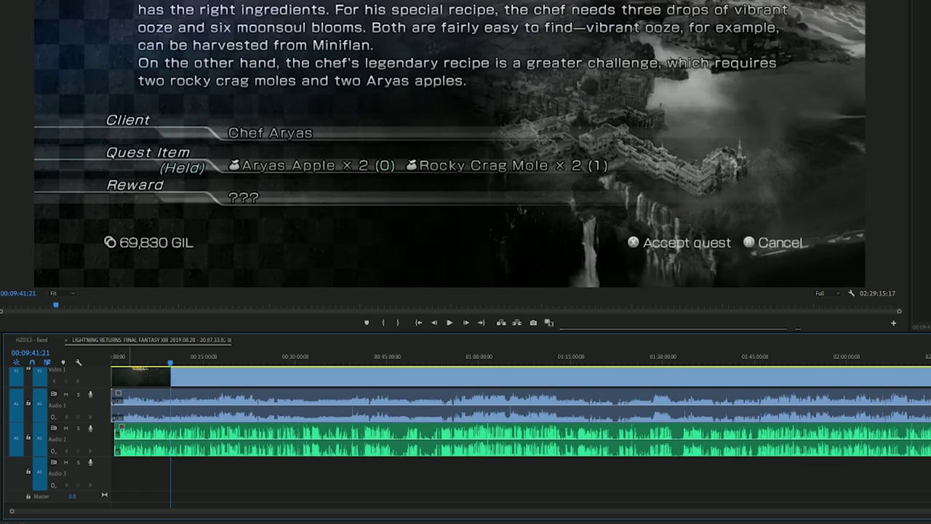
# Give the timeline's video tracks more room and reduce their track height to the minimum.
pyautogui.moveTo(73, 388); pyautogui.dragTo(73, 411)
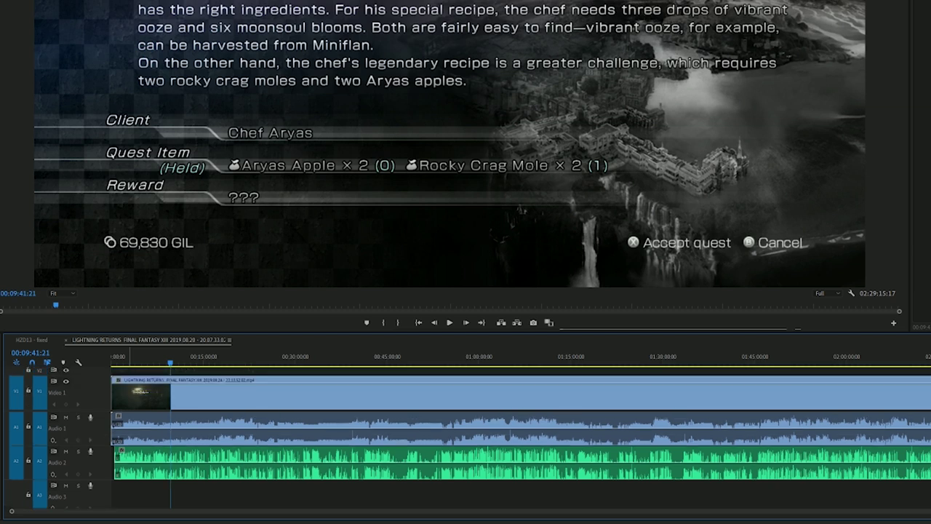
pyautogui.hotkey('ctrl', '-')
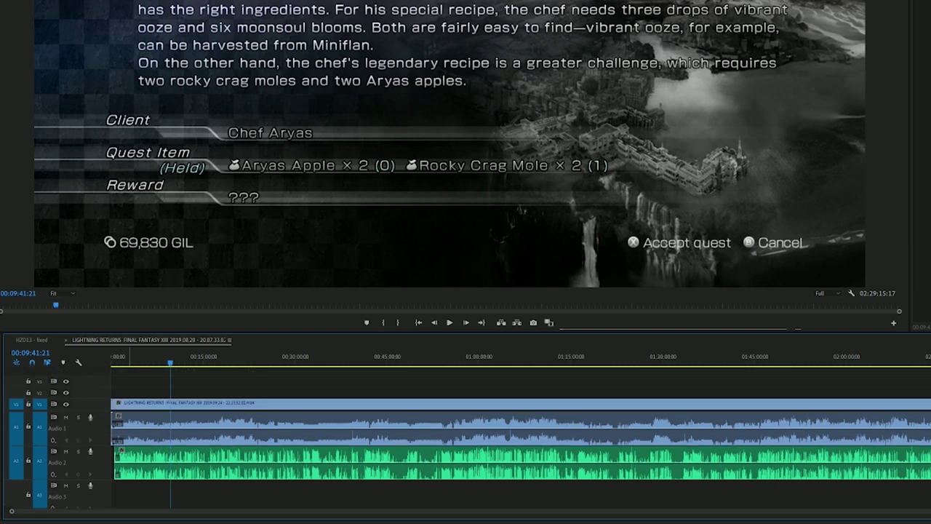
pyautogui.scroll(-1, 465, 436)
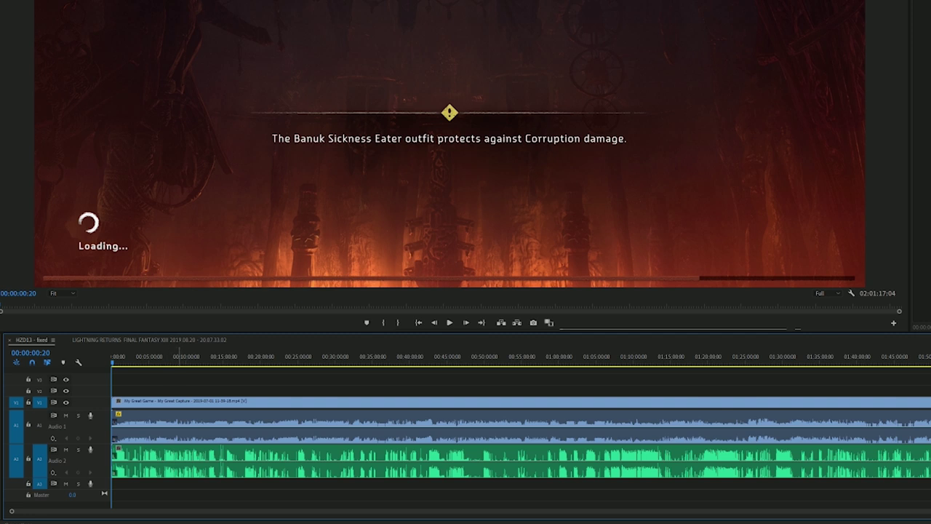
# Inspect the audio waveforms of the HZD13 - fixed sequence, move the playhead to 00:30:17:16, and return it to the start.
pyautogui.press('=')
pyautogui.press('=')
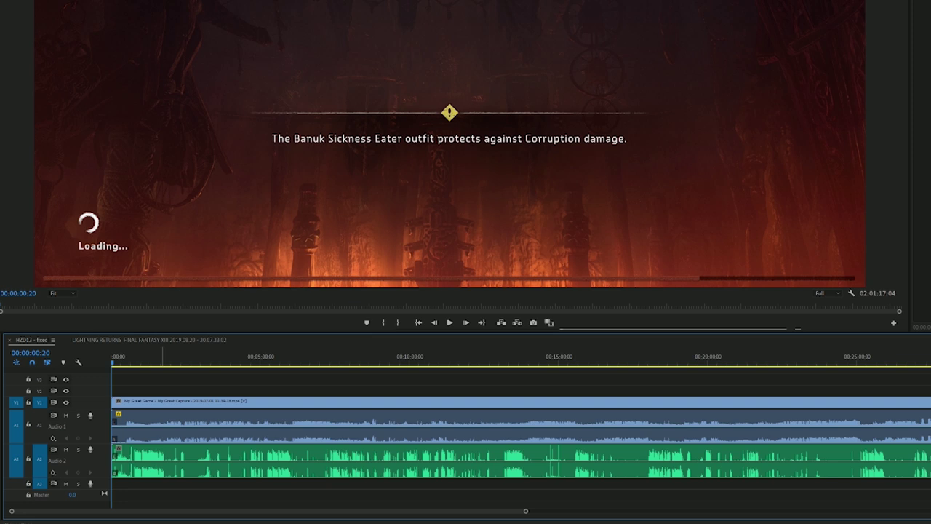
pyautogui.press('-')
pyautogui.press('-')
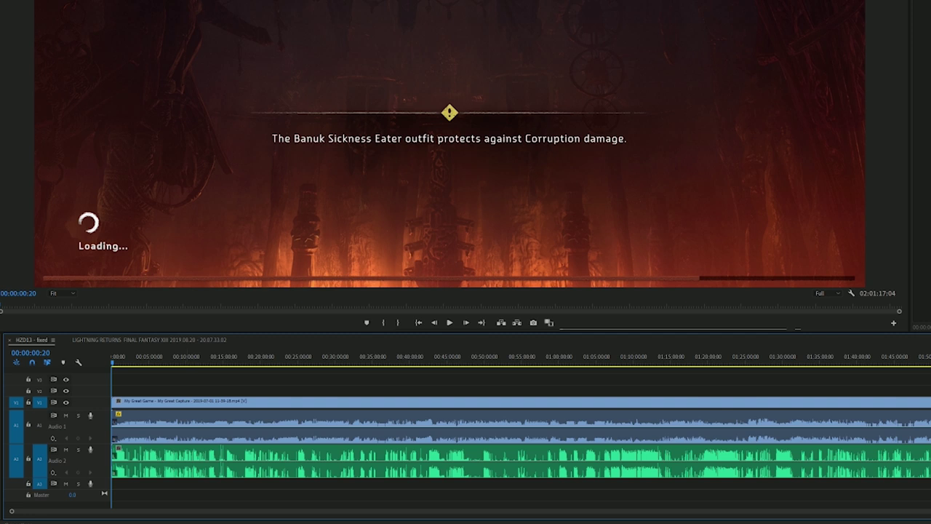
pyautogui.click(337, 357)
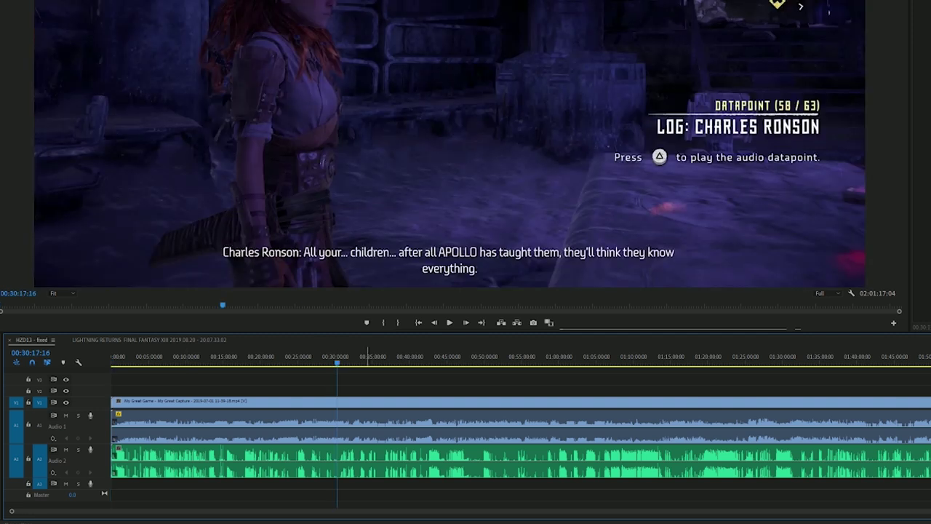
pyautogui.moveTo(338, 356); pyautogui.dragTo(113, 356)
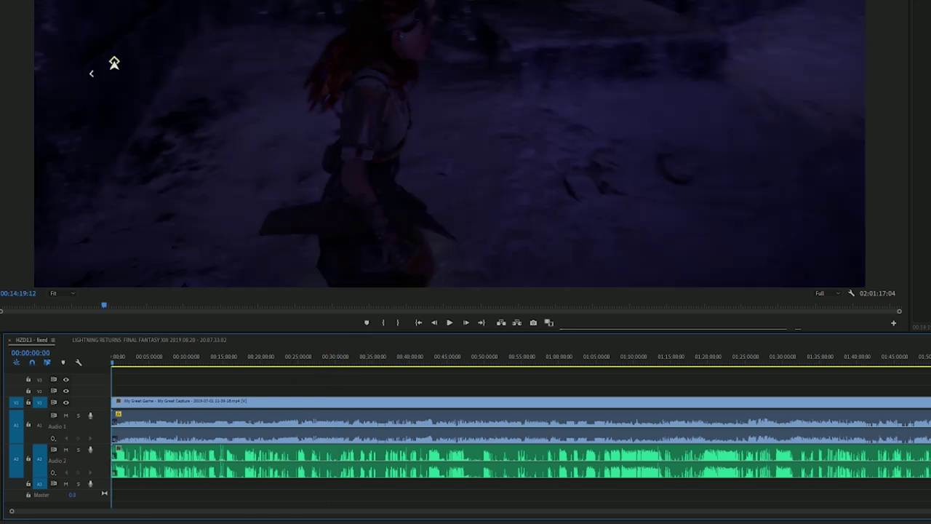